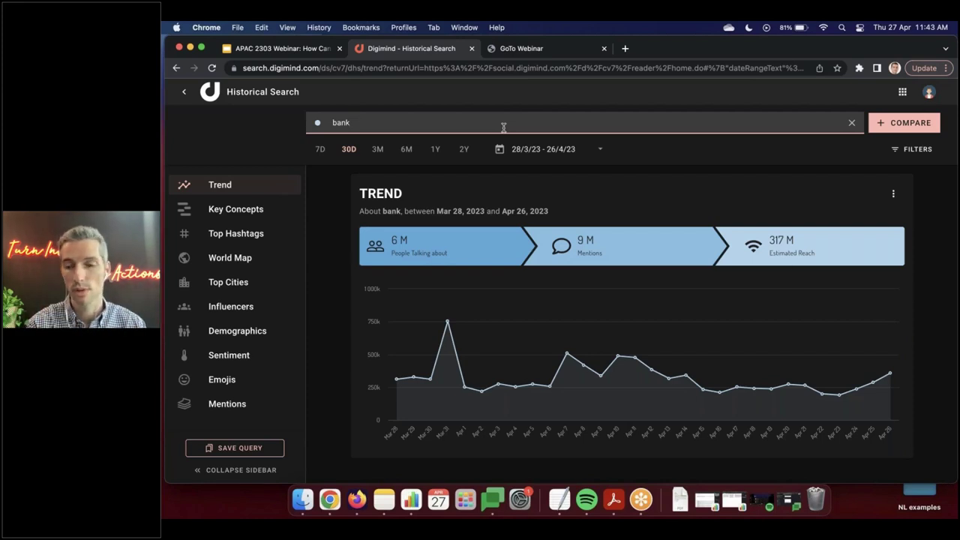
Run the historical search for "banks" and set its period to three months
text(s)
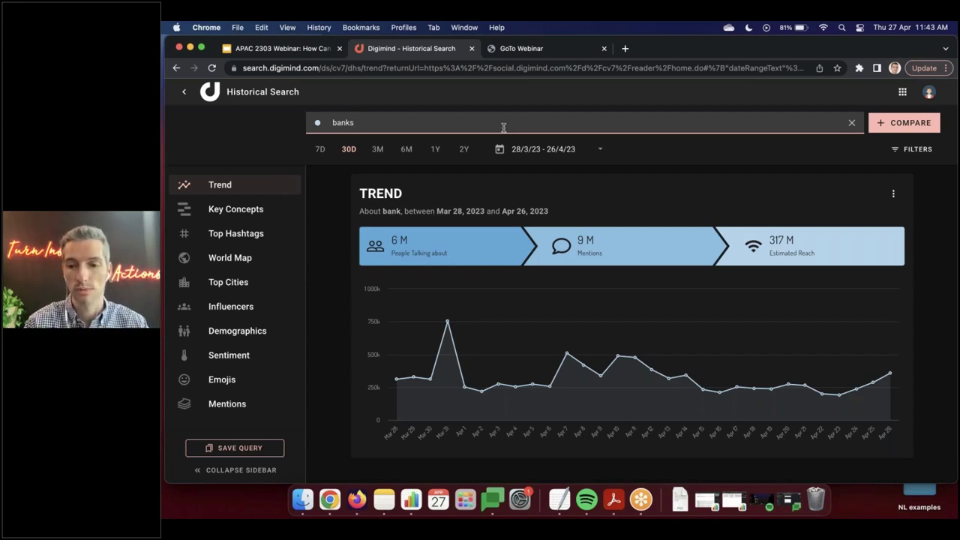
key(Return)
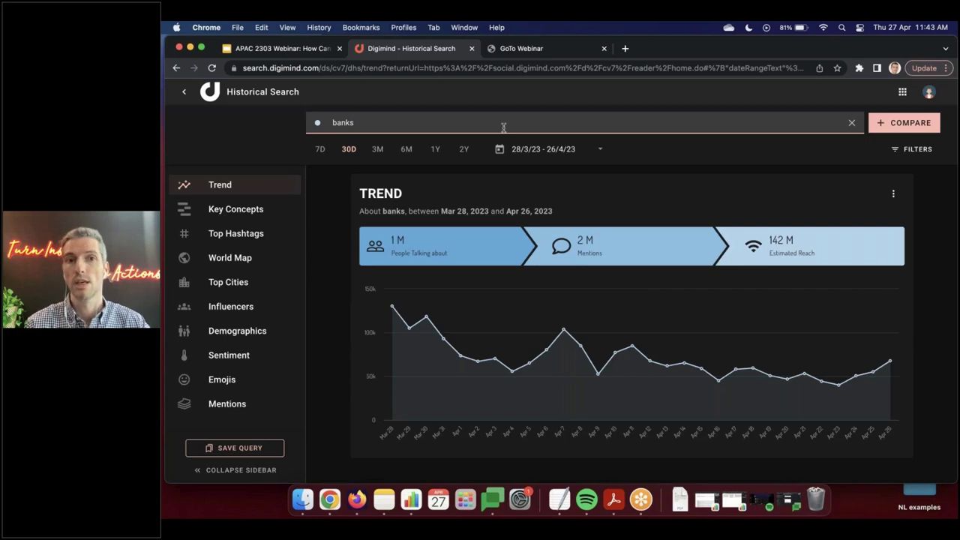
click(379, 149)
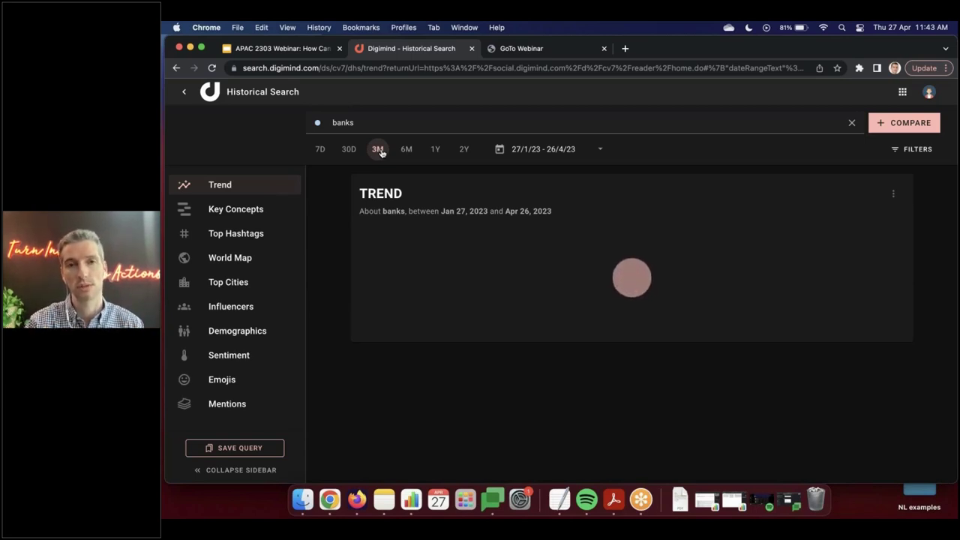
click(603, 151)
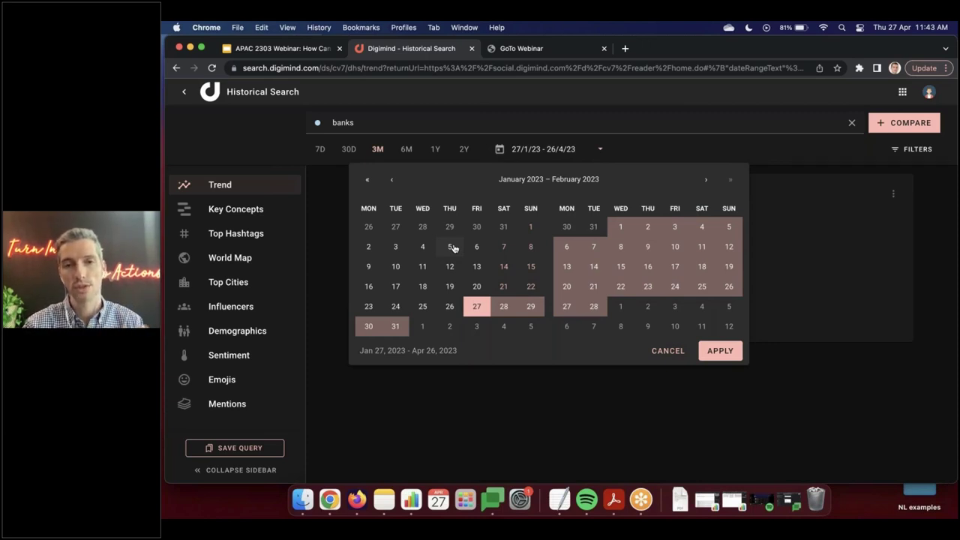
click(632, 149)
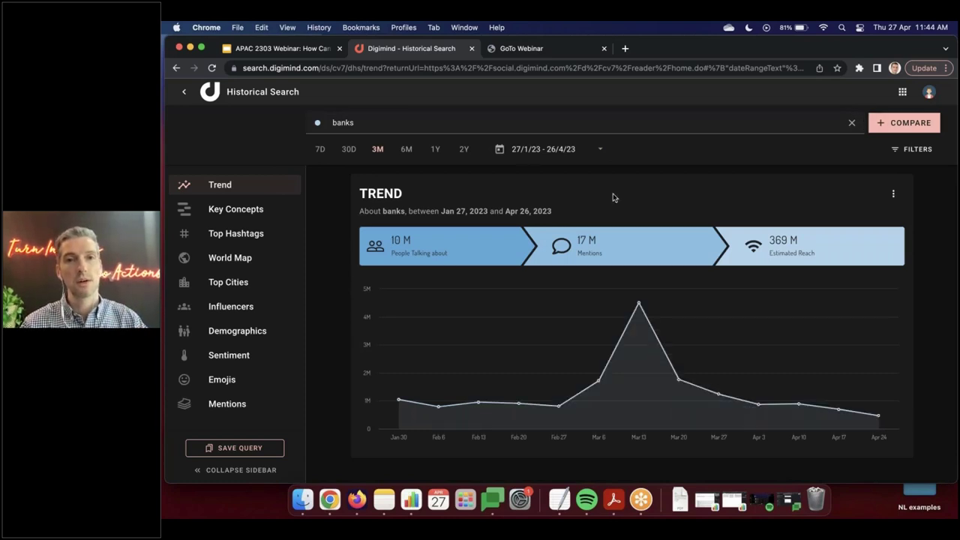
Examine the mentions behind the Mar 13 peak on the trend chart, and return to the trend
click(406, 125)
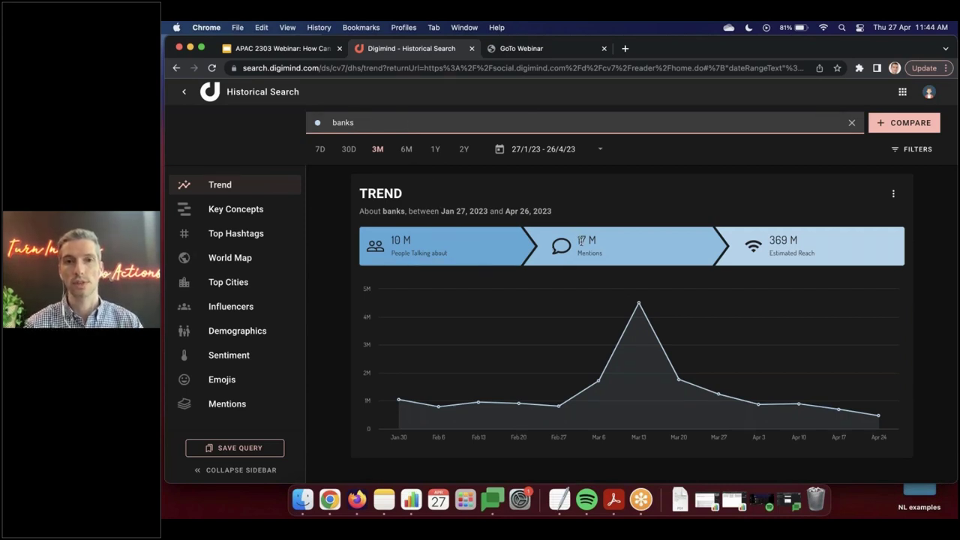
mouse_move(638, 305)
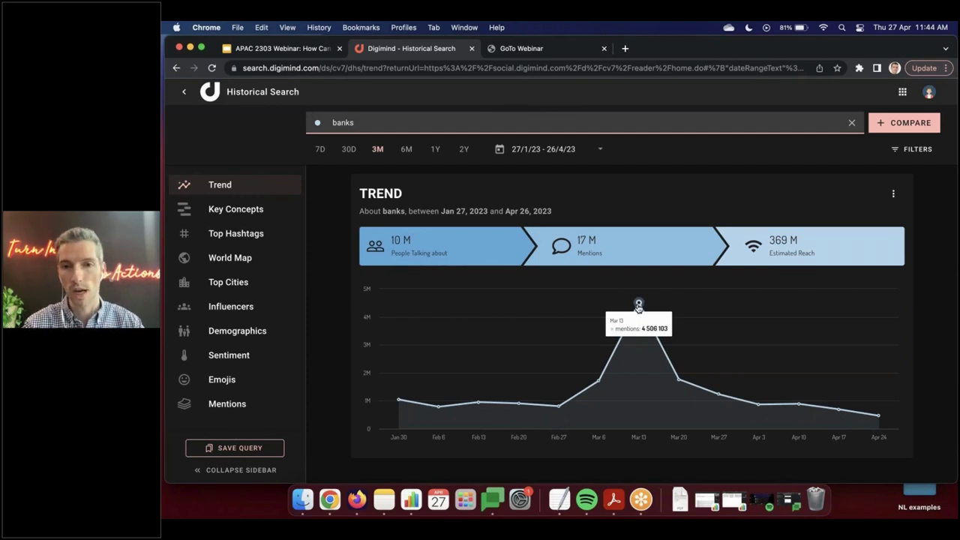
click(638, 306)
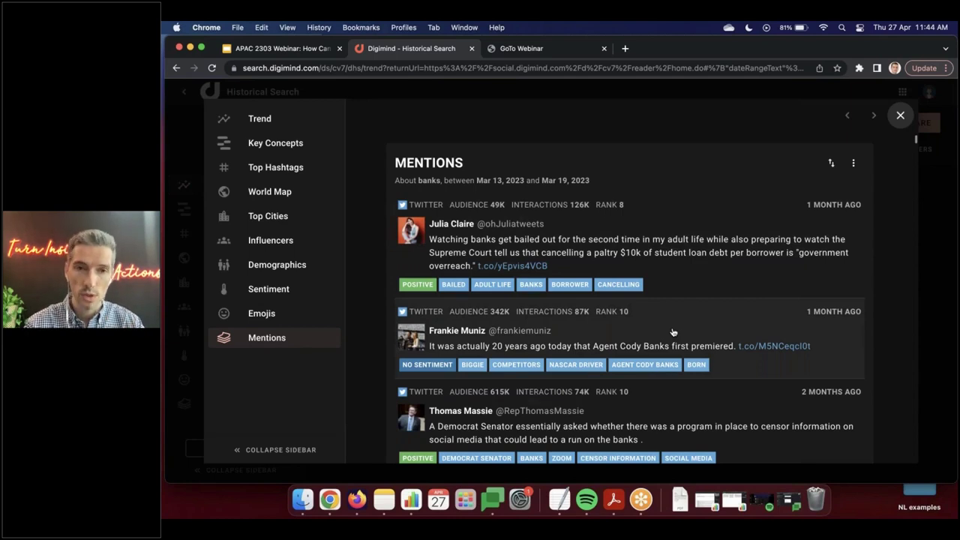
scroll(673, 332, down, 5)
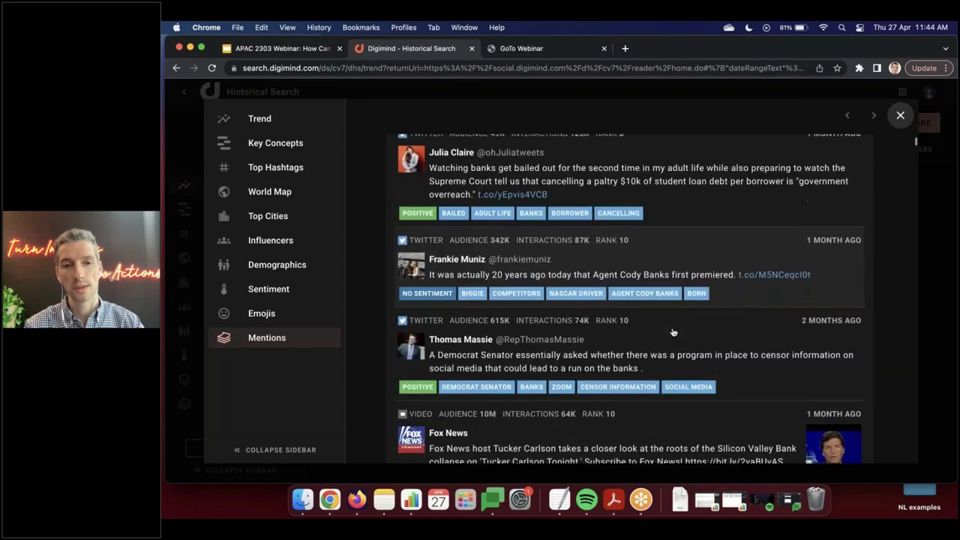
scroll(673, 332, up, 5)
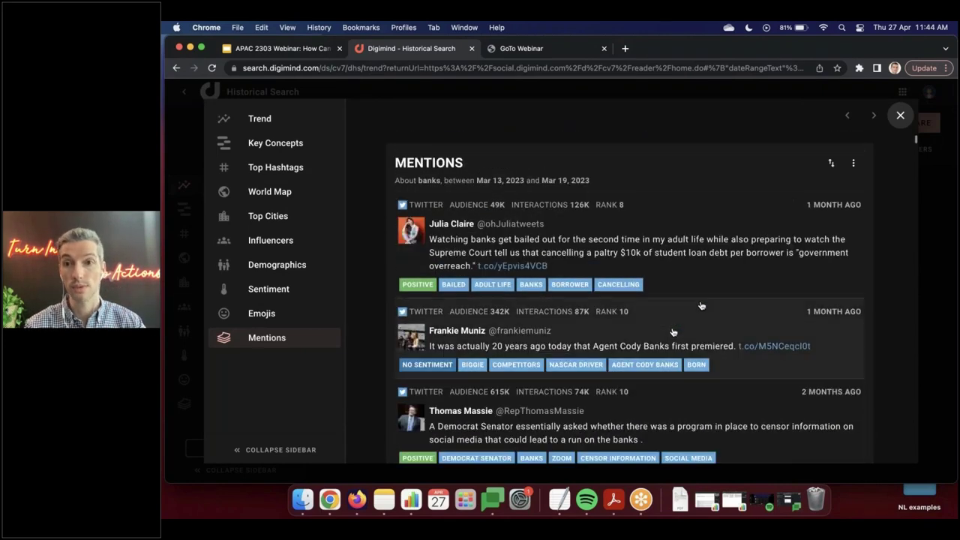
click(900, 115)
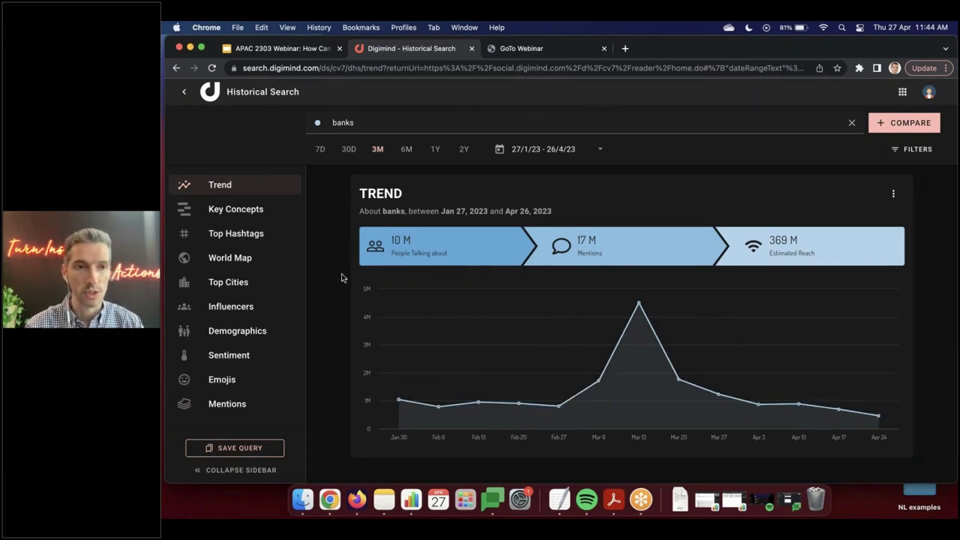
Show the key concepts for the banks search and switch the period to 30 days
click(227, 211)
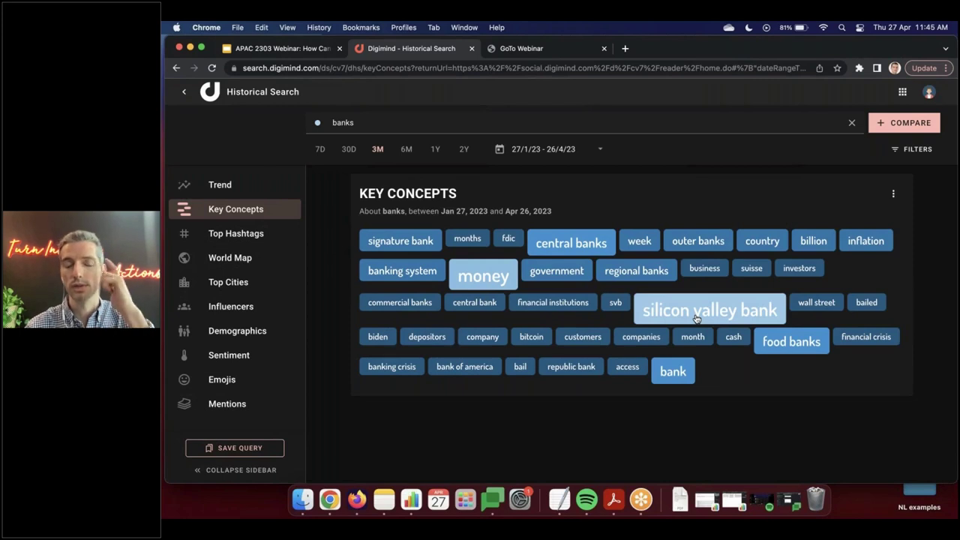
mouse_move(696, 318)
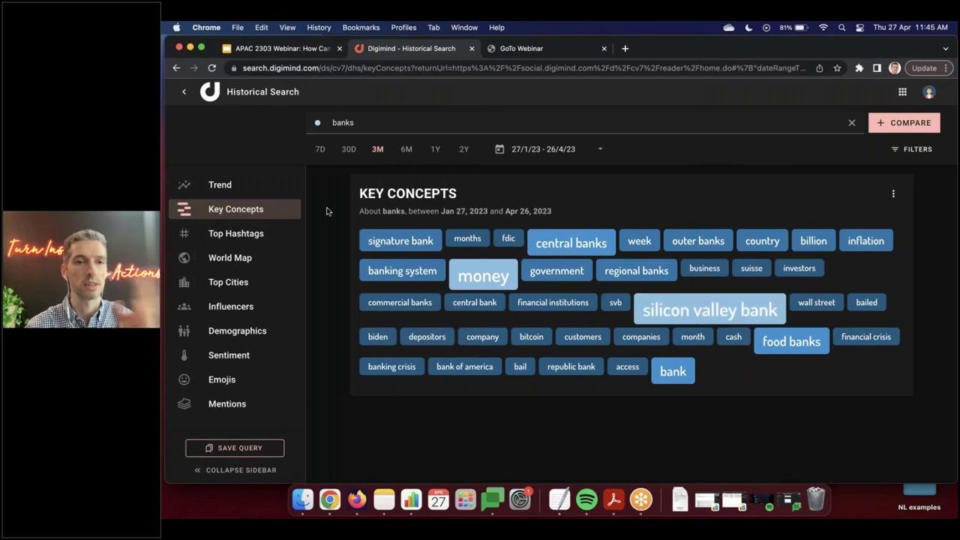
click(349, 150)
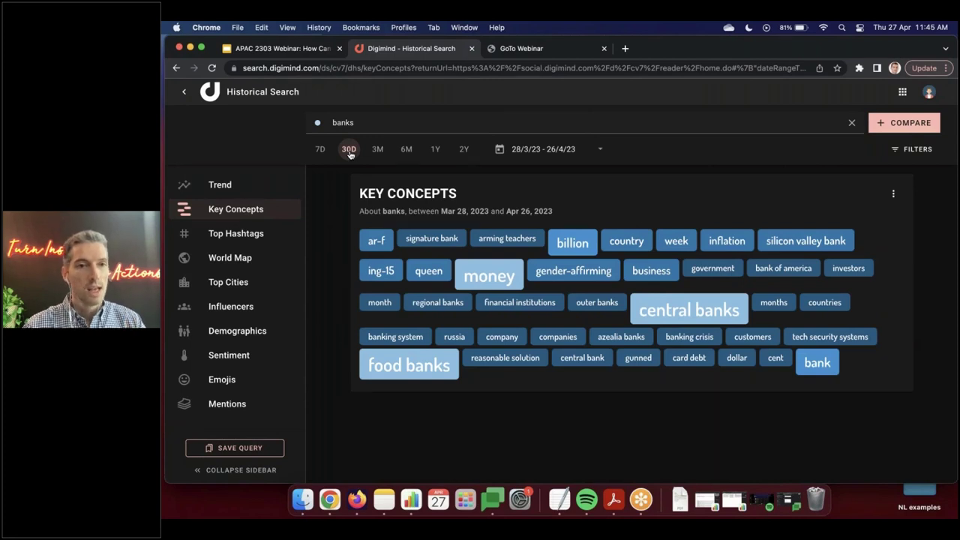
Examine the top hashtags ranking for banks and the export options available for it
click(237, 235)
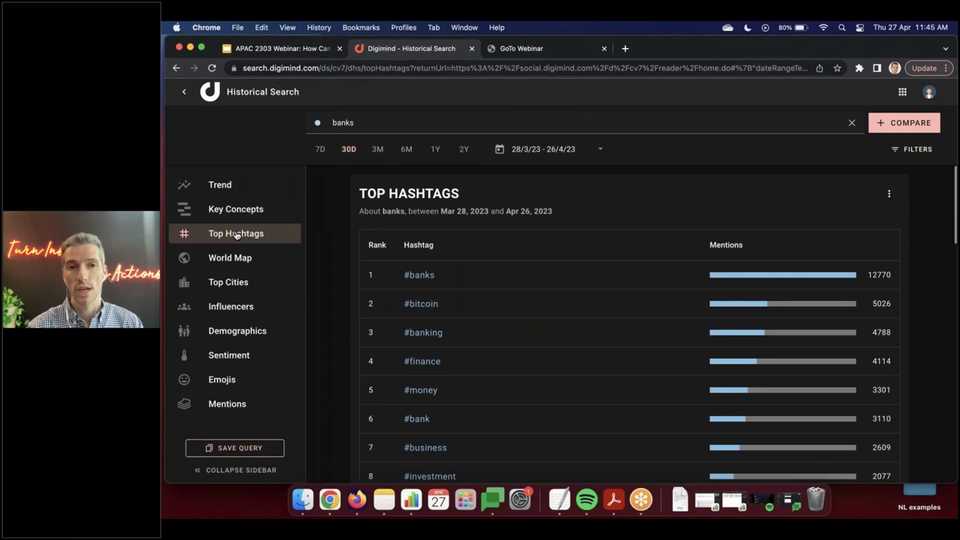
scroll(489, 313, down, 3)
scroll(488, 313, down, 2)
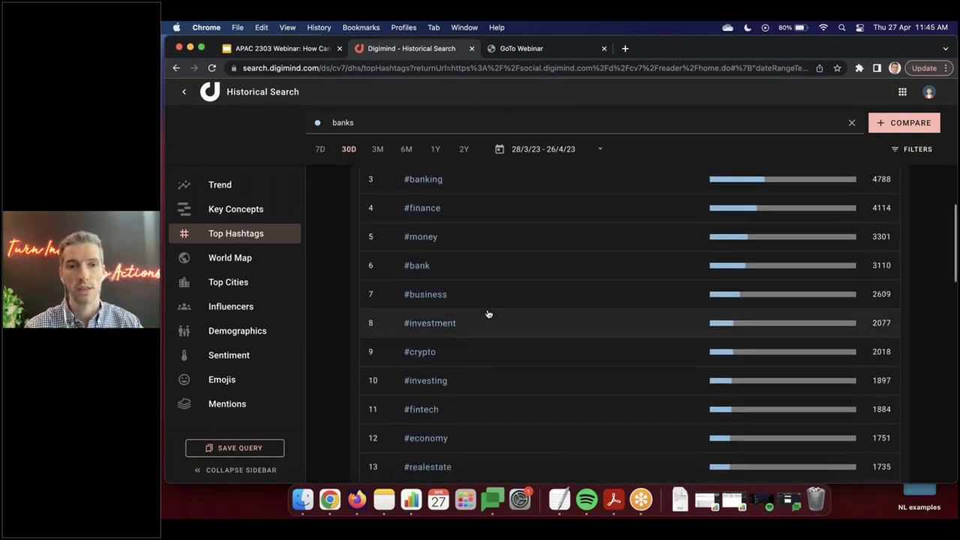
scroll(488, 314, down, 3)
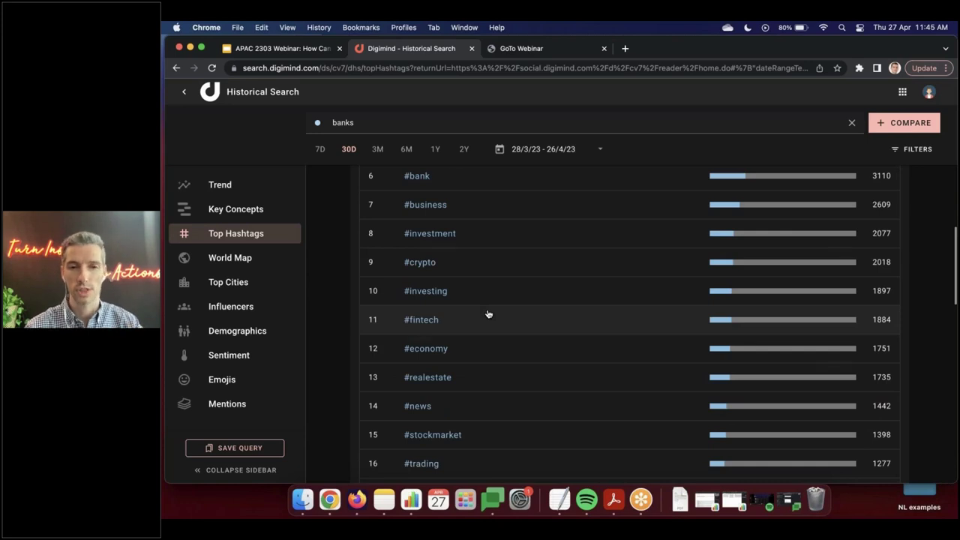
scroll(488, 314, down, 5)
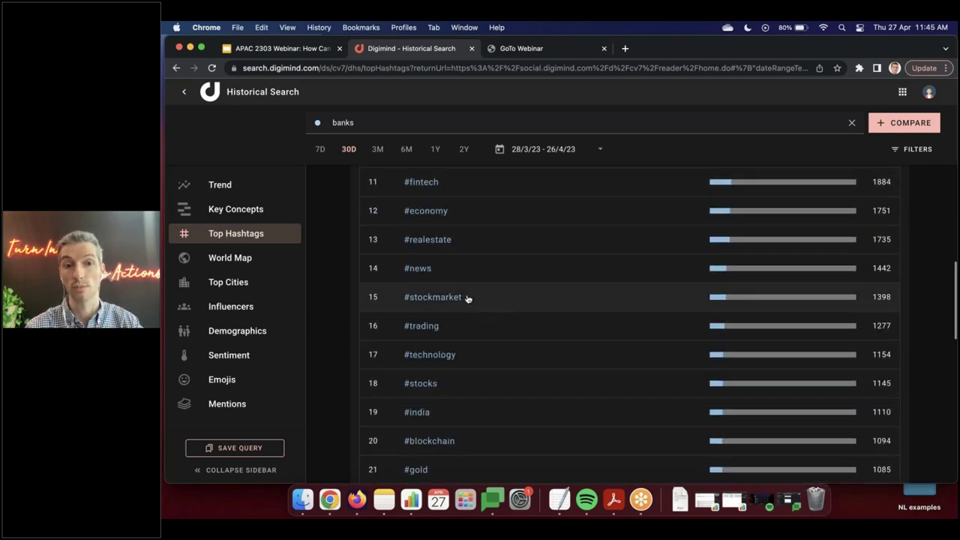
scroll(456, 297, up, 10)
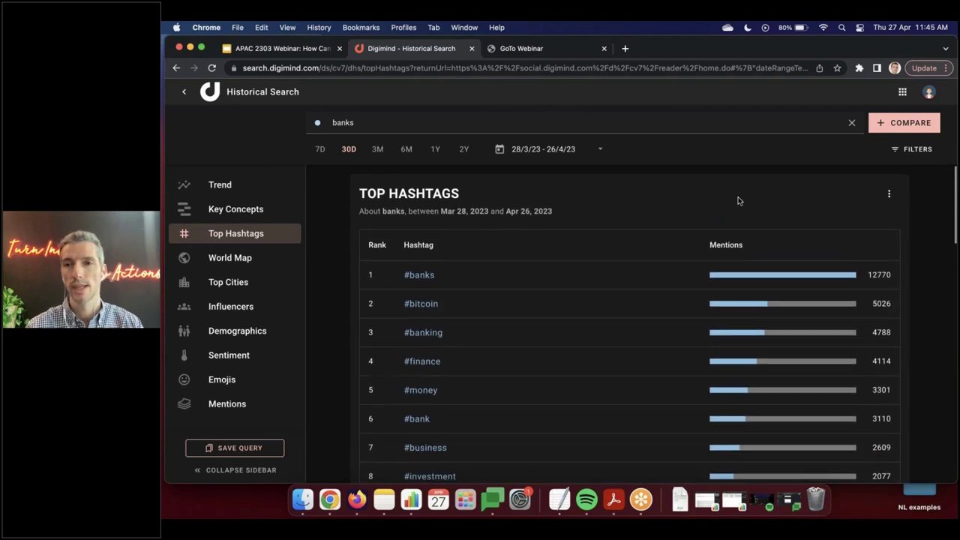
click(889, 194)
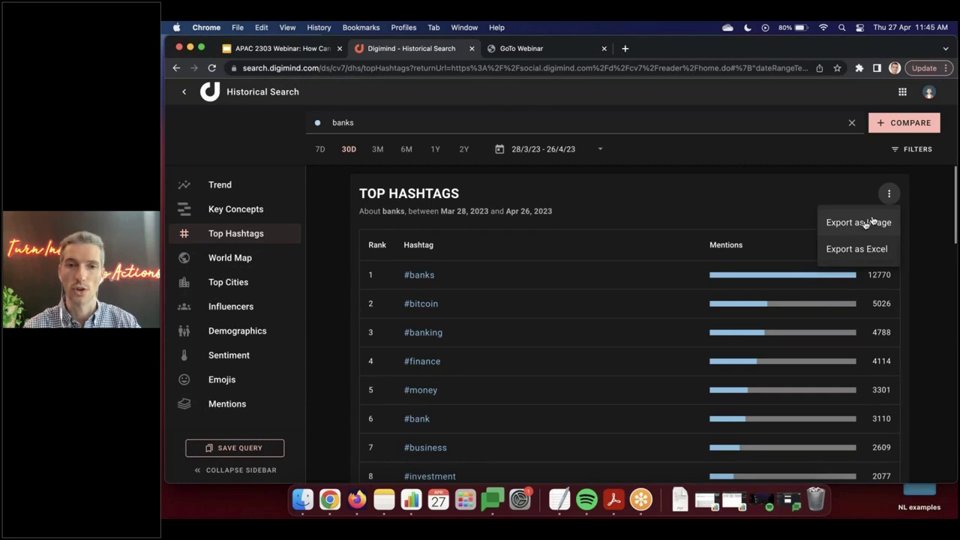
click(331, 215)
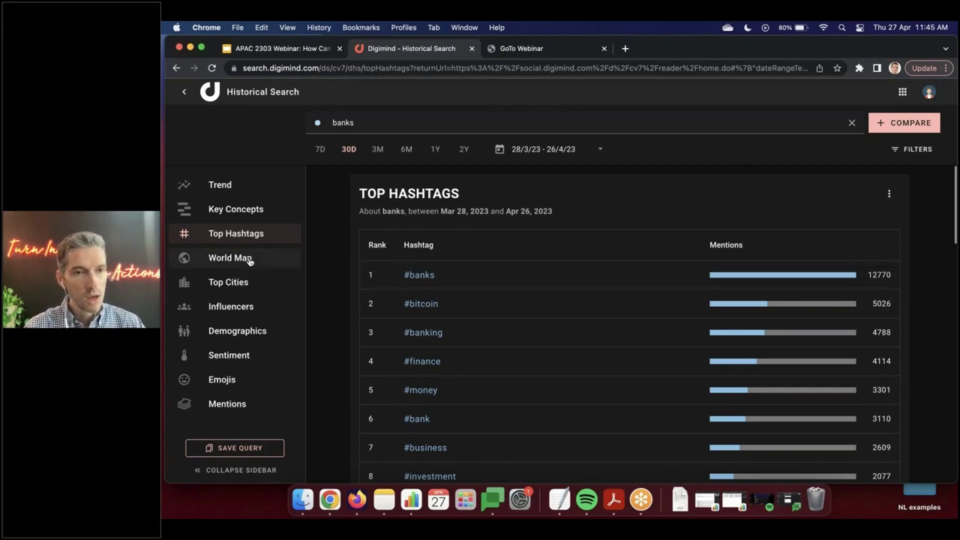
Filter the world map of banks mentions to the Philippines and show the key concepts for that country
click(247, 259)
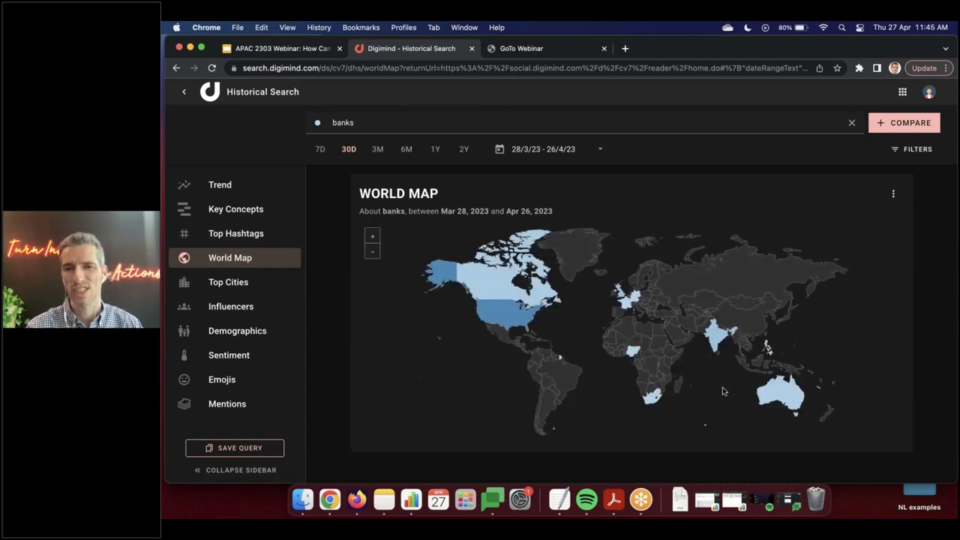
click(895, 154)
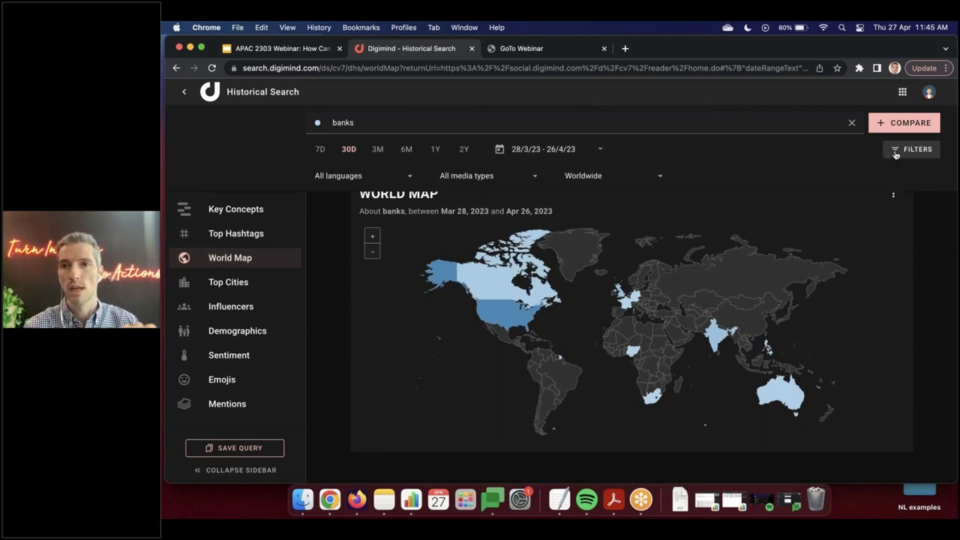
click(661, 176)
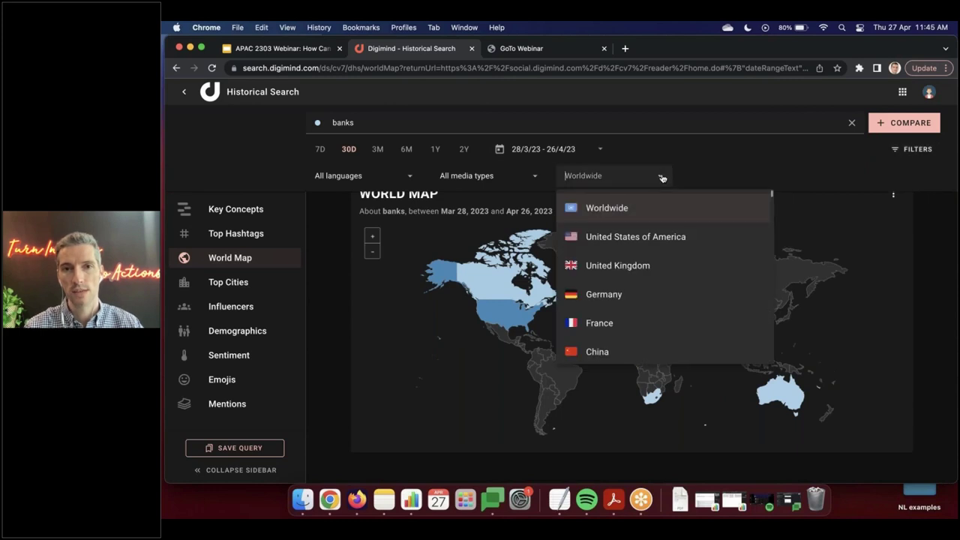
text(phili)
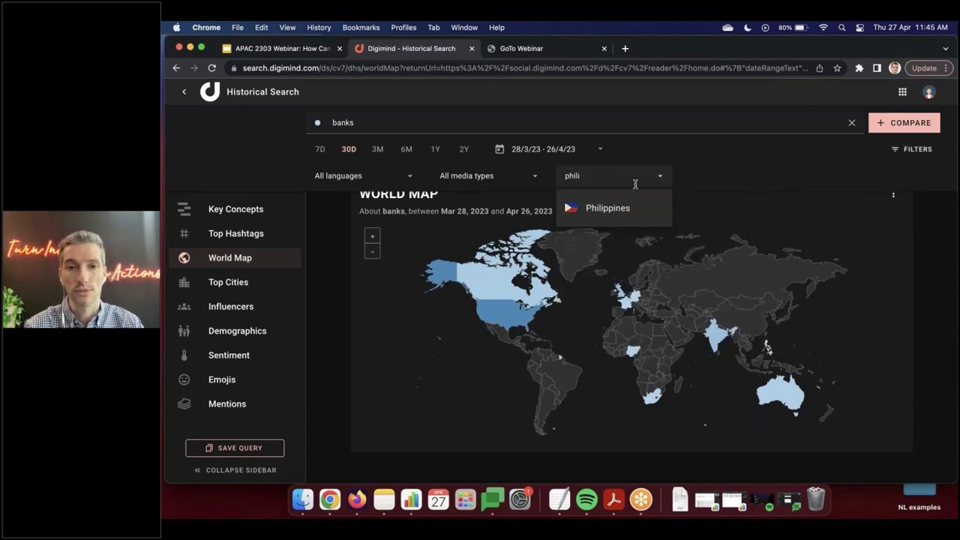
click(604, 209)
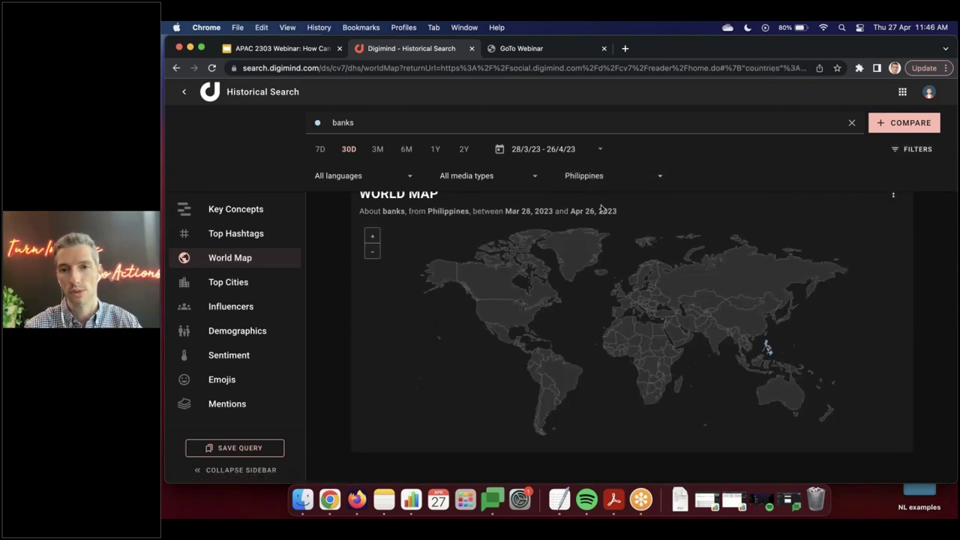
click(252, 215)
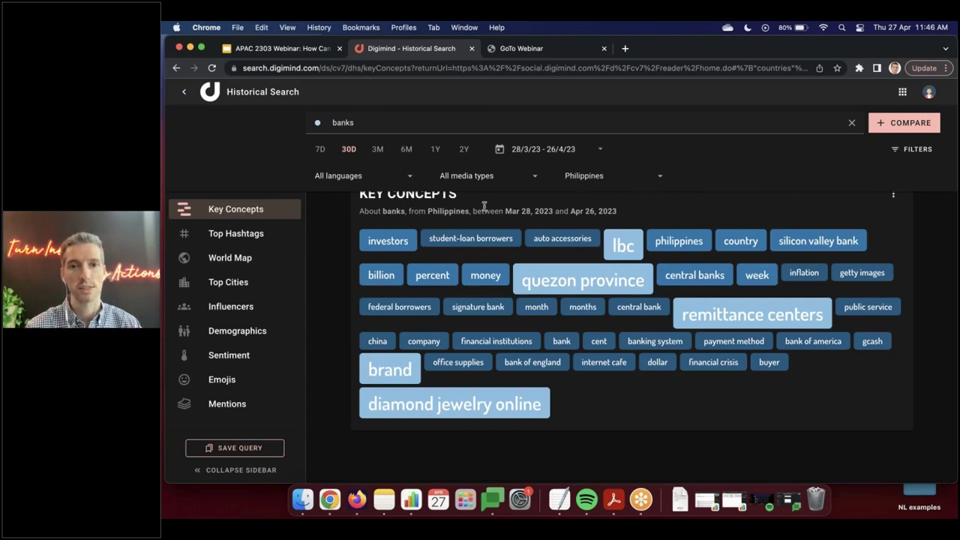
mouse_move(545, 291)
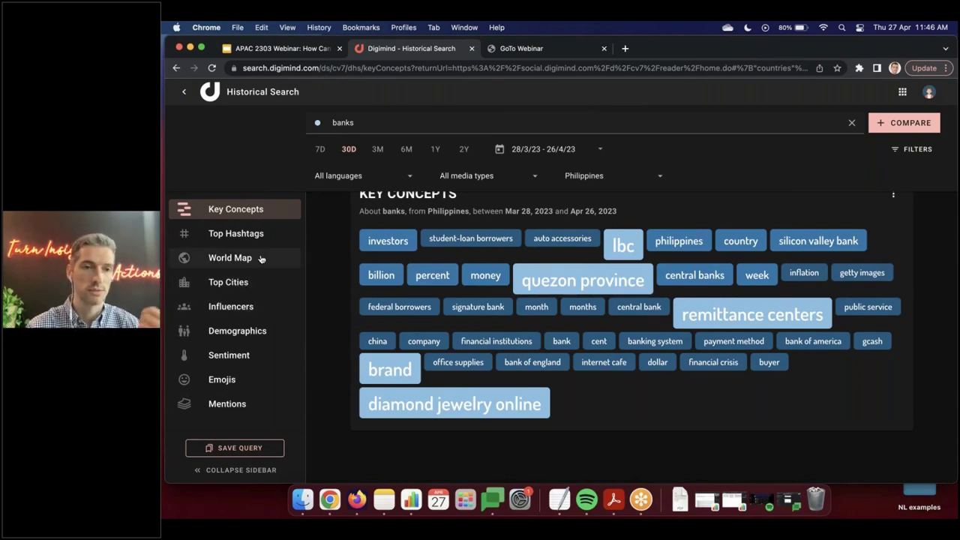
Examine the sentiment breakdown for banks in the Philippines and look at the positive mentions behind it
click(254, 360)
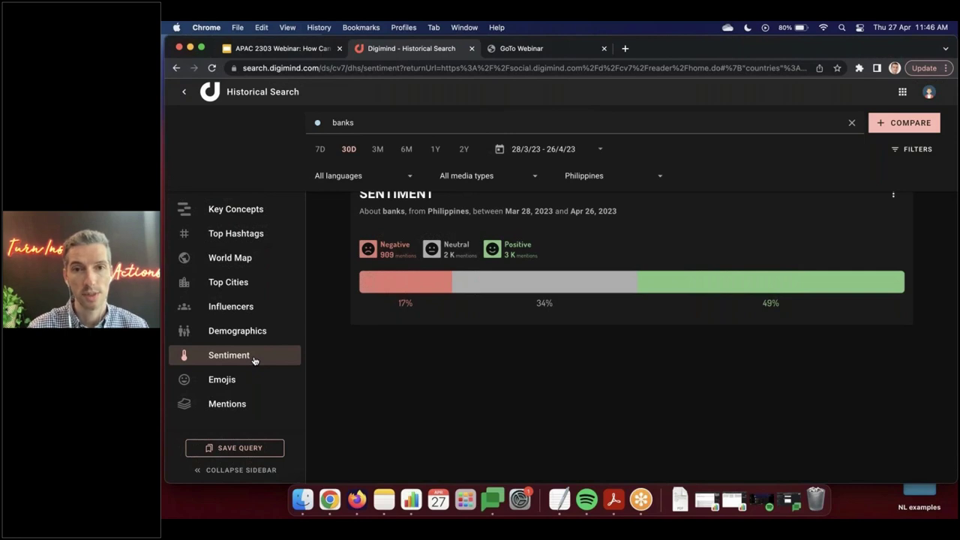
click(894, 151)
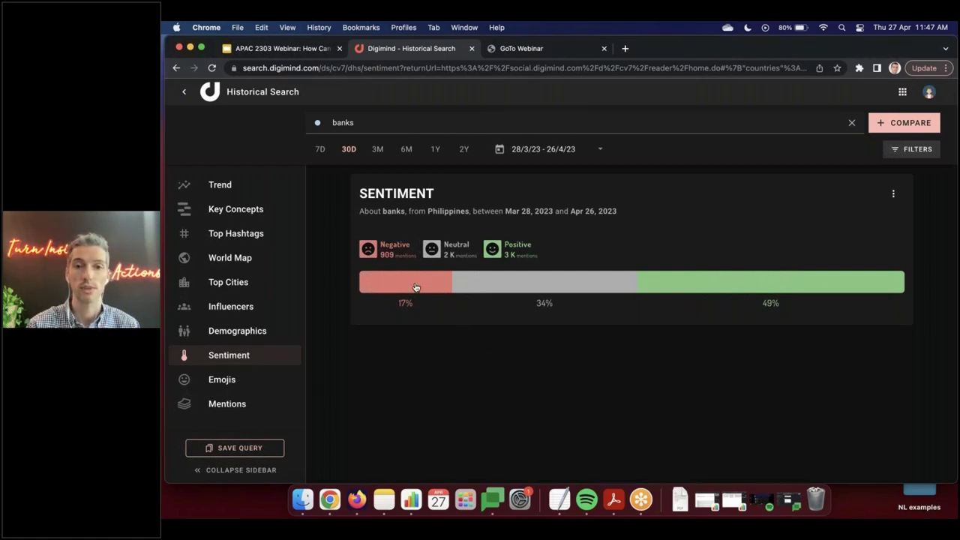
click(742, 285)
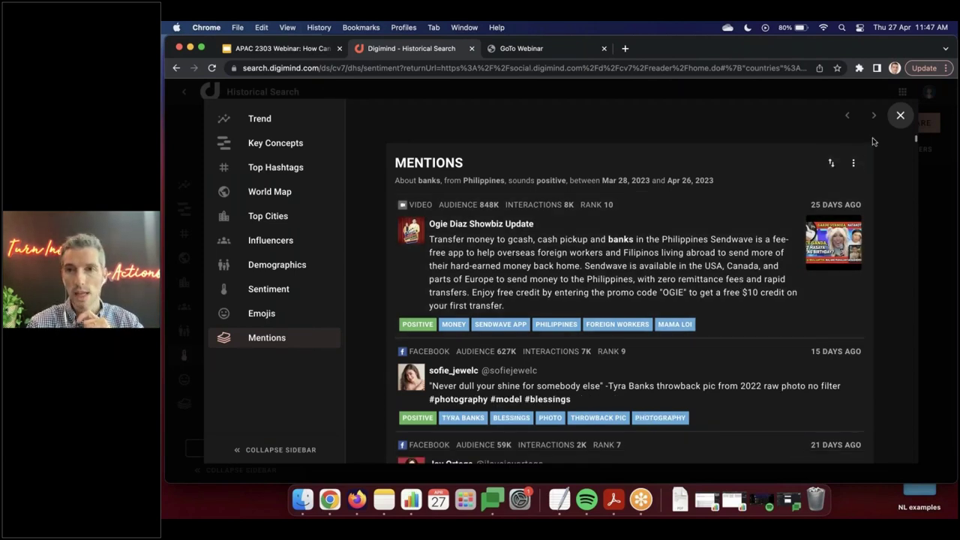
click(901, 115)
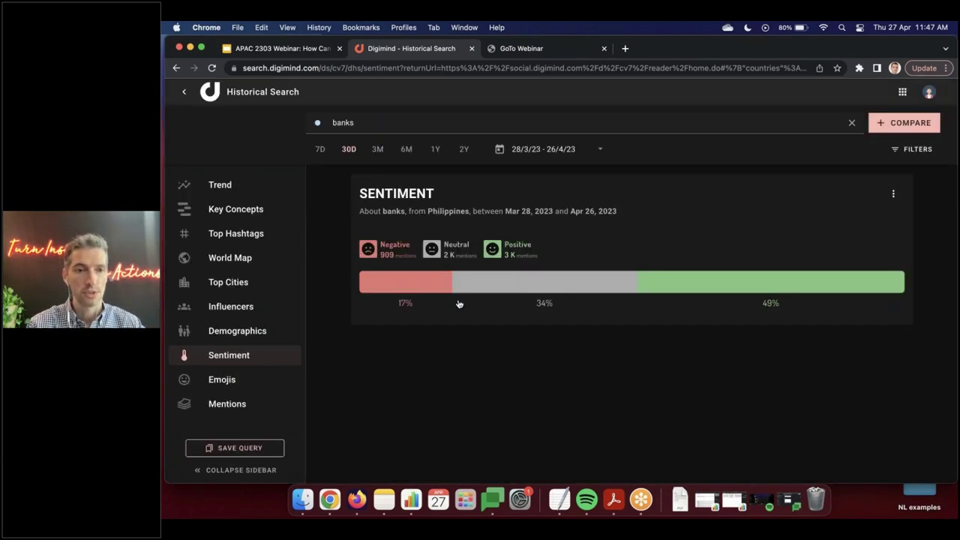
Examine the emojis used about banks in the Philippines and read through the individual mentions
click(260, 387)
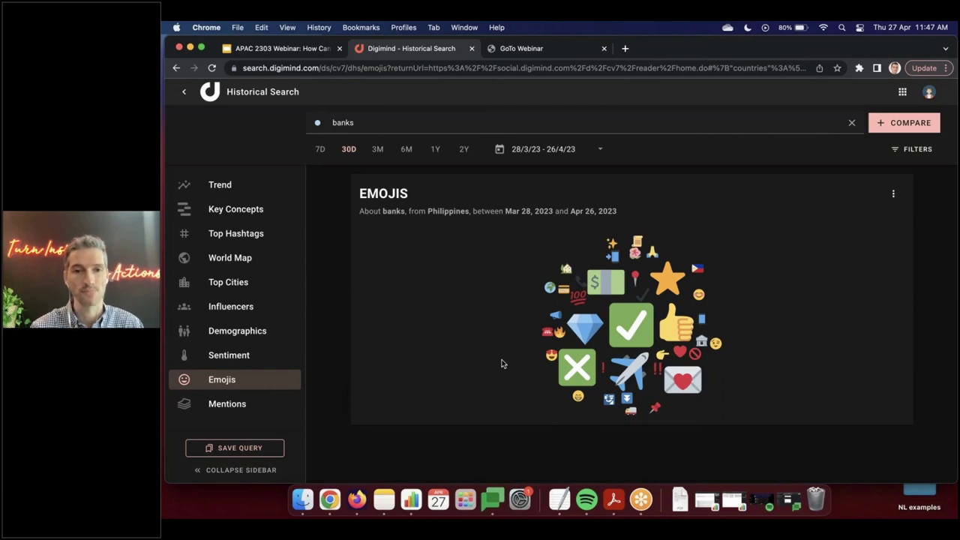
click(250, 406)
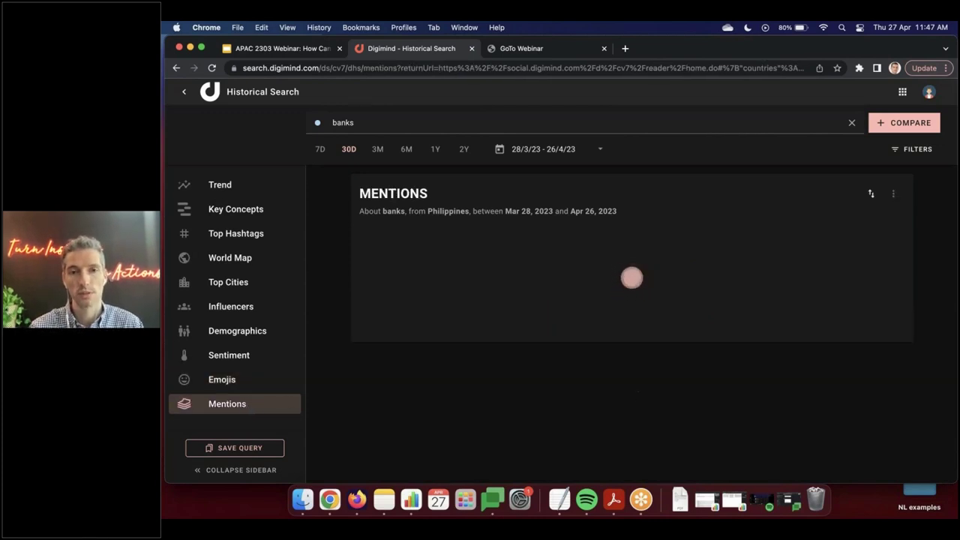
scroll(690, 274, down, 3)
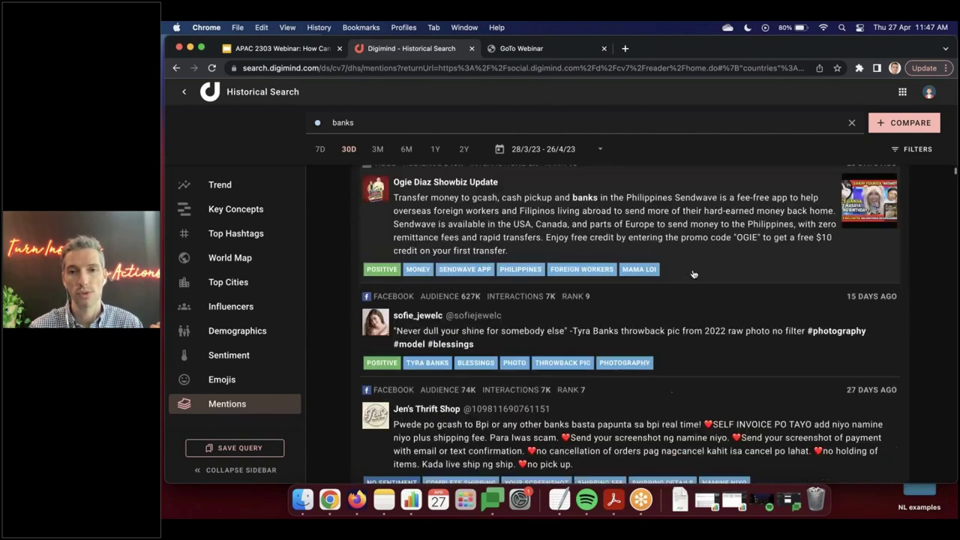
Read further through the Philippine mentions about banks and return to the trend view
scroll(693, 274, down, 4)
scroll(694, 274, down, 2)
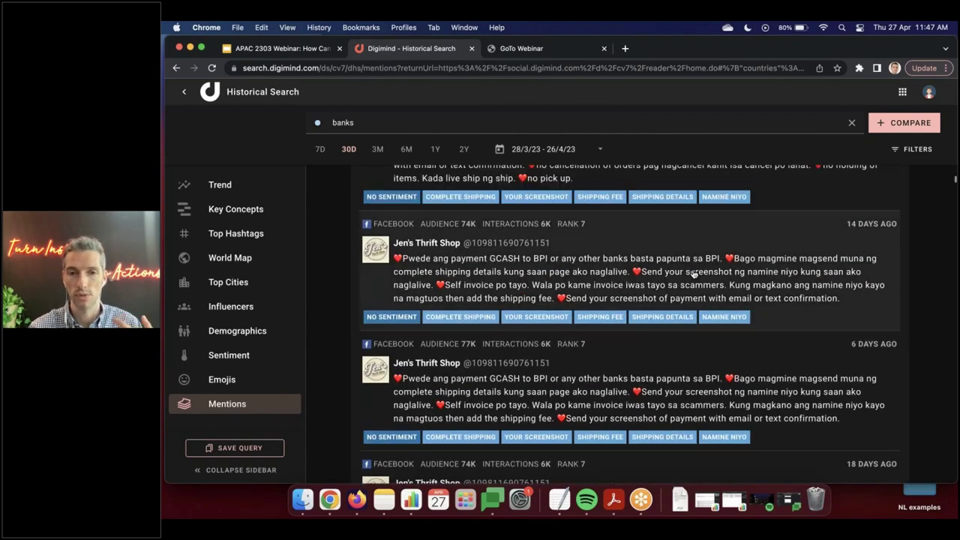
scroll(694, 274, up, 10)
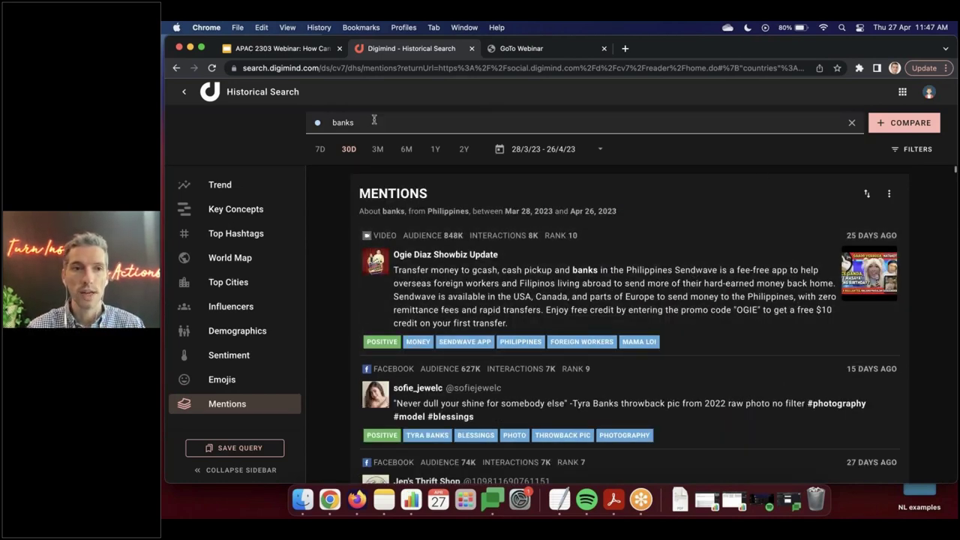
click(219, 184)
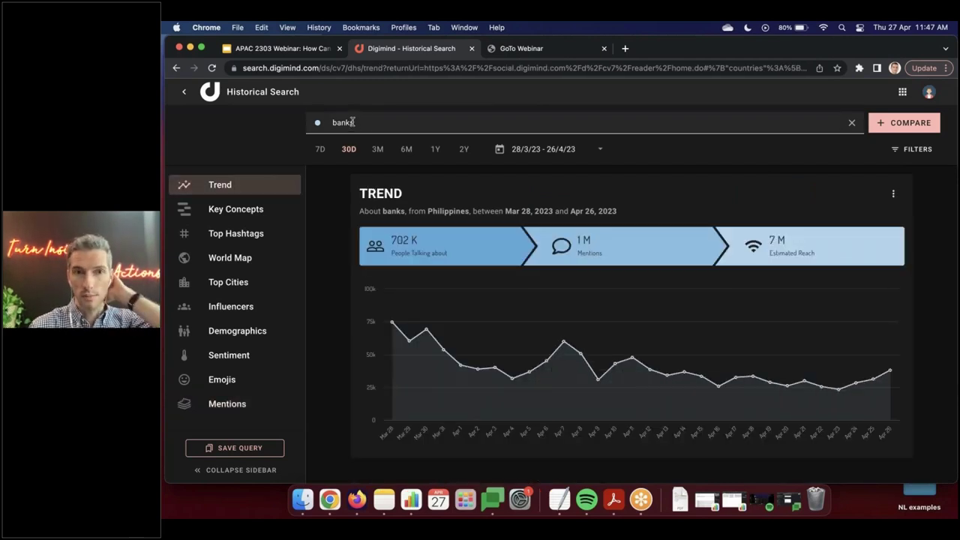
Add CBDC as a second search term and compare it with banks
click(892, 125)
text(CBDC)
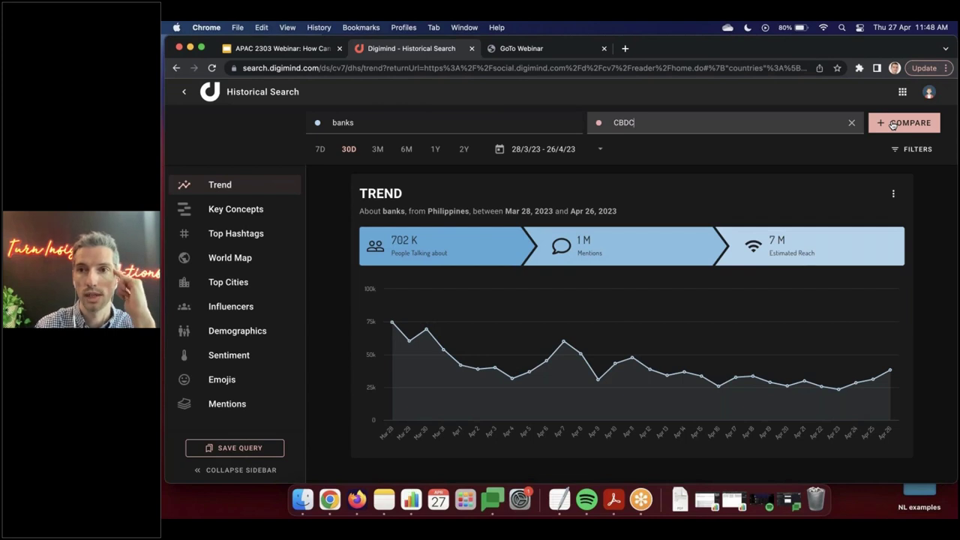
key(Return)
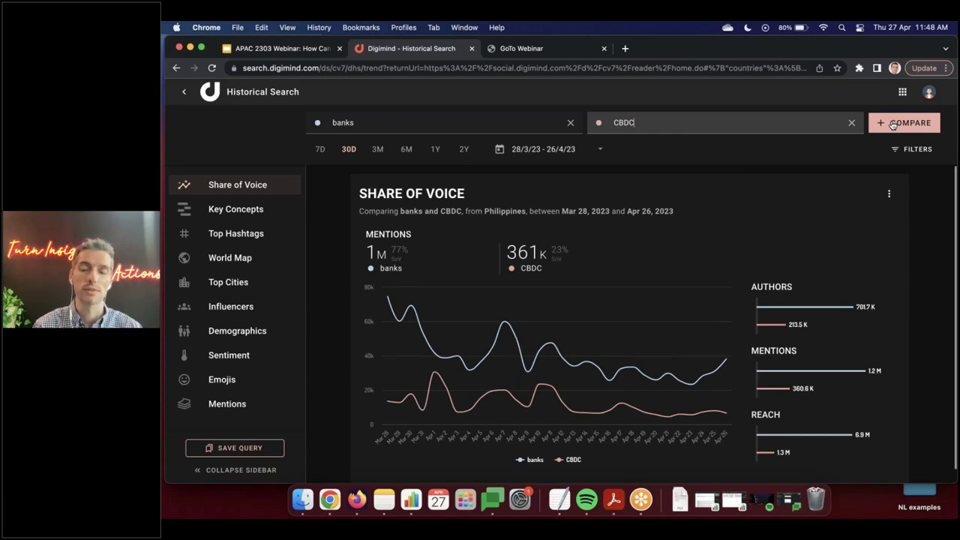
Replace the comparison term CBDC with Banking and run the share of voice comparison against banks
drag(685, 122, 583, 124)
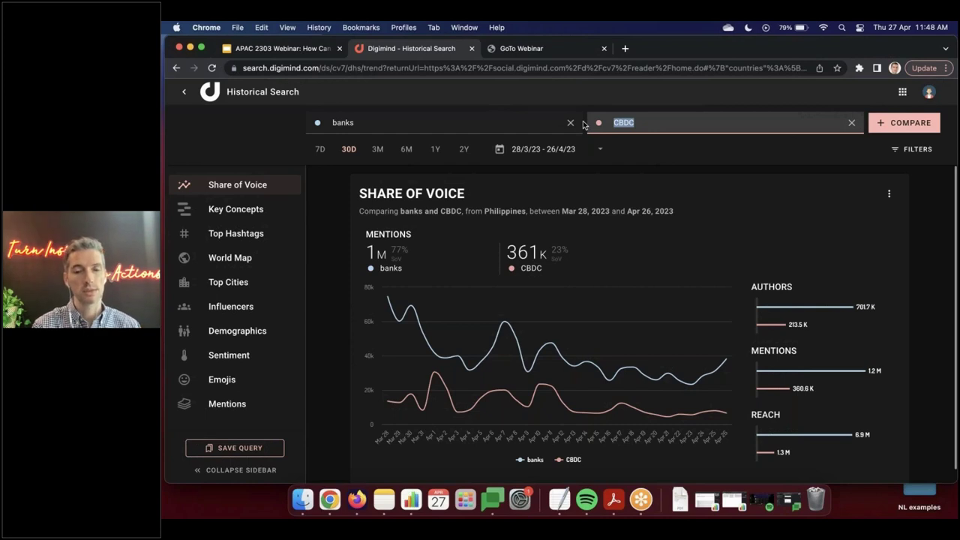
text(Bnaking)
key(BackSpace)
key(BackSpace)
key(BackSpace)
key(BackSpace)
key(BackSpace)
key(BackSpace)
text(anking)
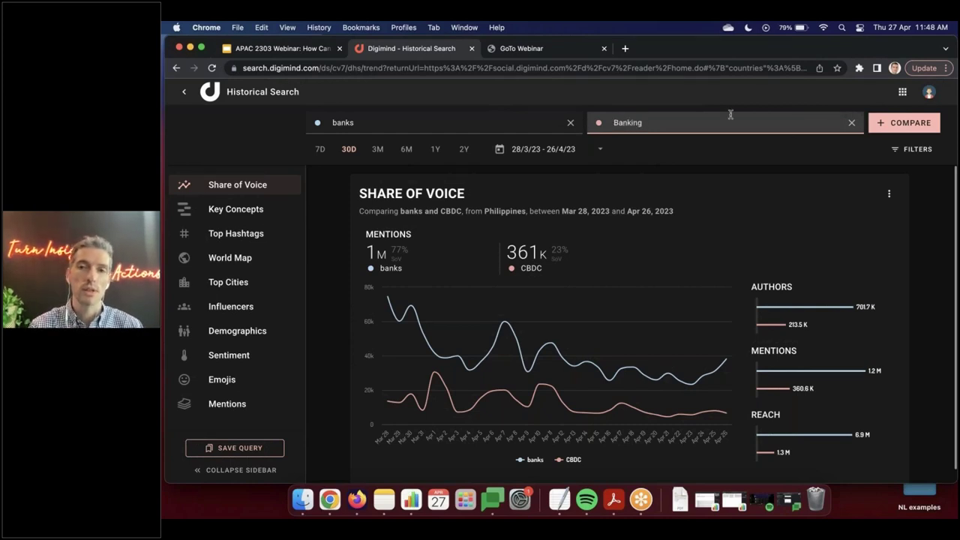
key(Return)
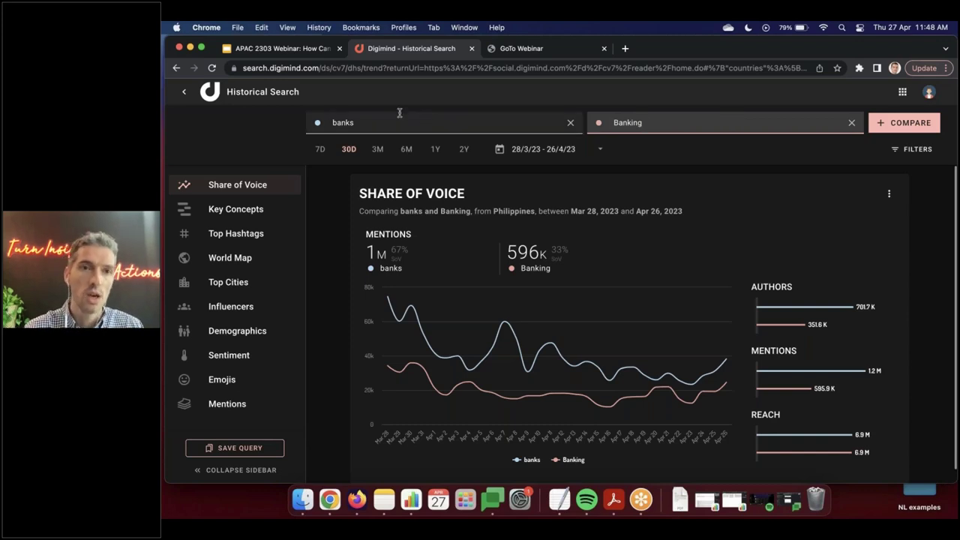
Clear and remove the Banking comparison term, keeping banks as the only search term
drag(368, 120, 326, 120)
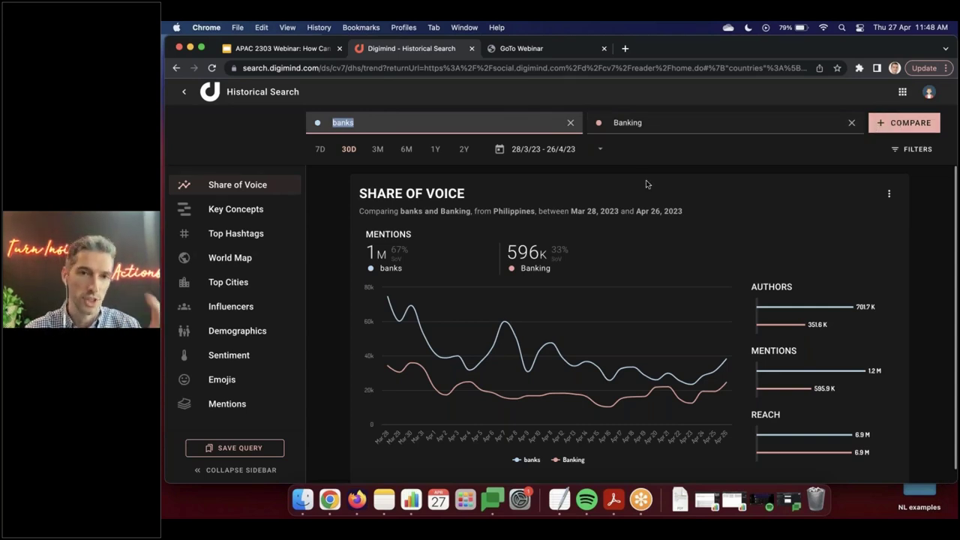
drag(360, 193, 465, 194)
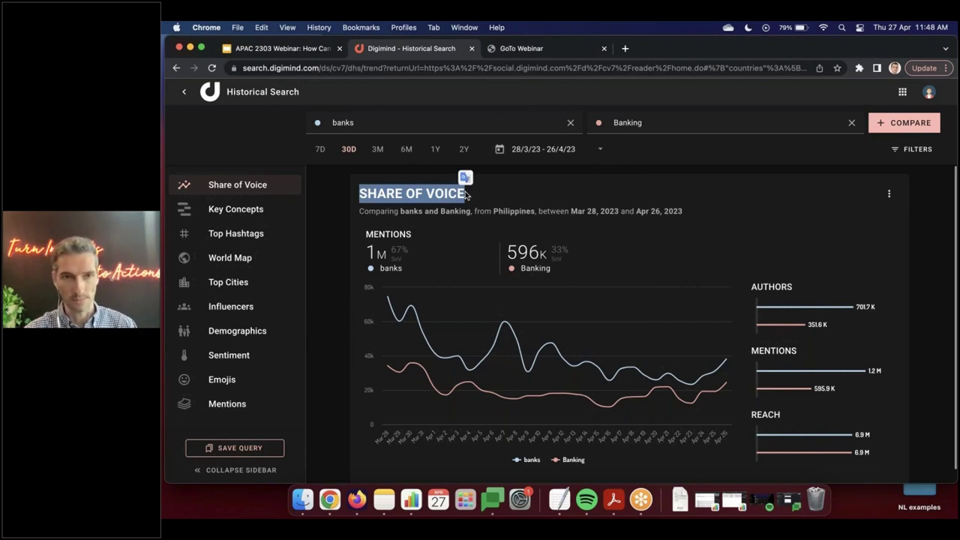
drag(653, 122, 604, 124)
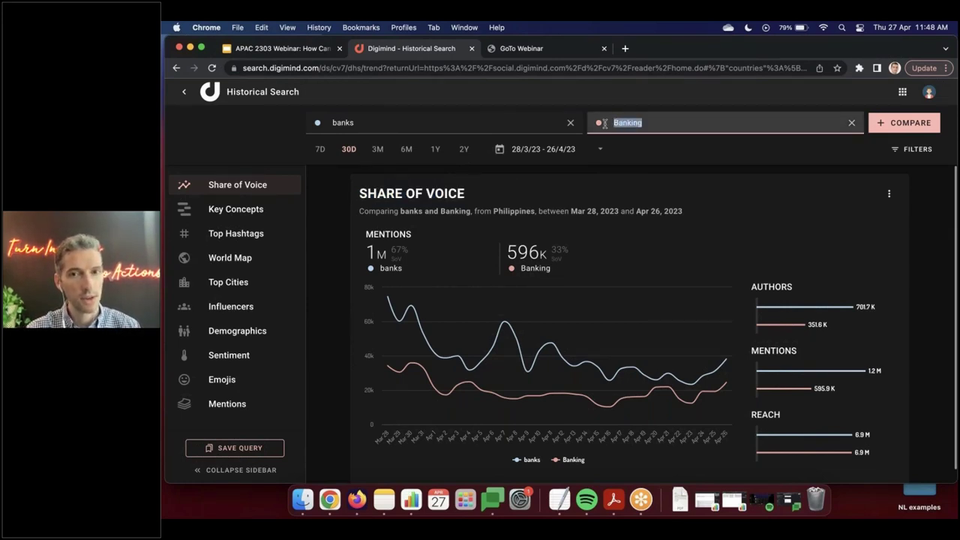
key(BackSpace)
click(454, 124)
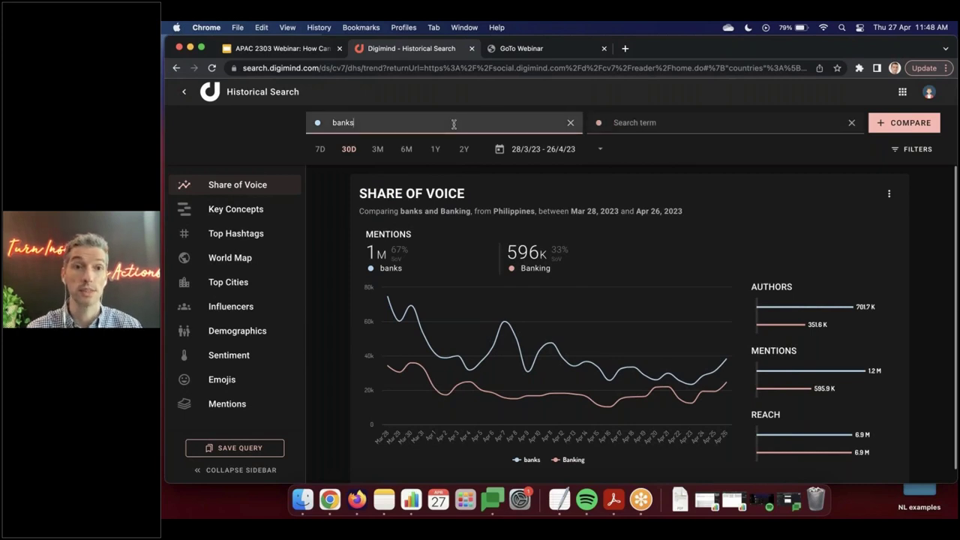
click(851, 122)
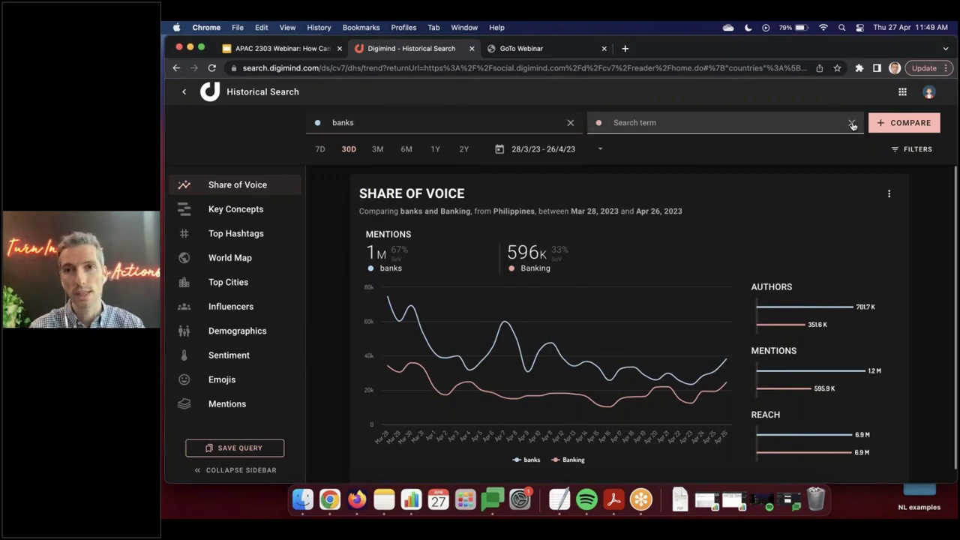
Broaden the search query to banks OR Banking OR bank* and run it
click(376, 122)
text(OR)
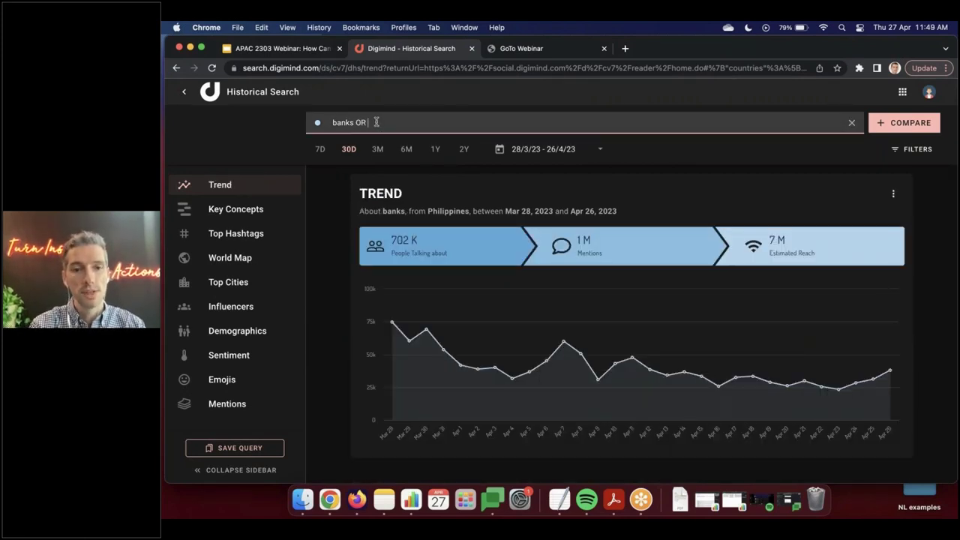
text( Banking OR banking OR)
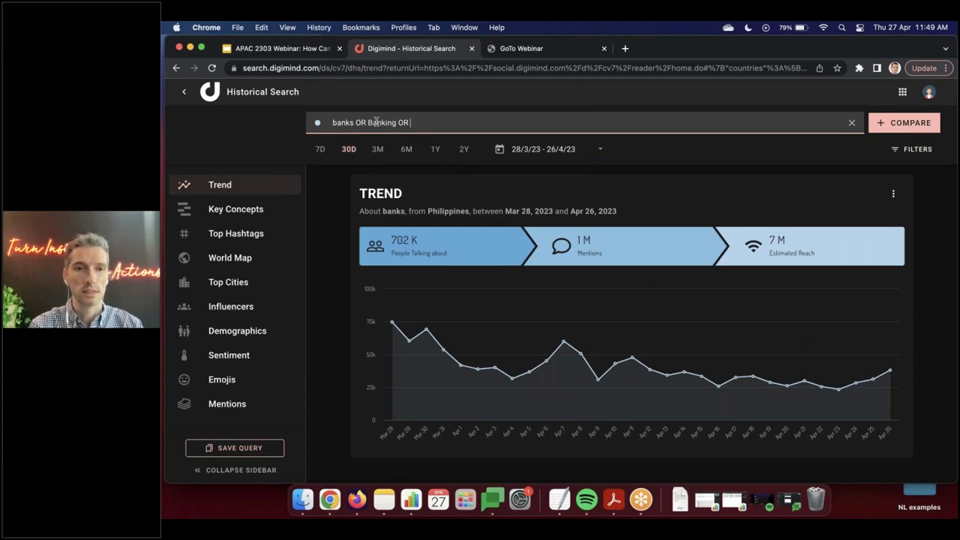
text(*)
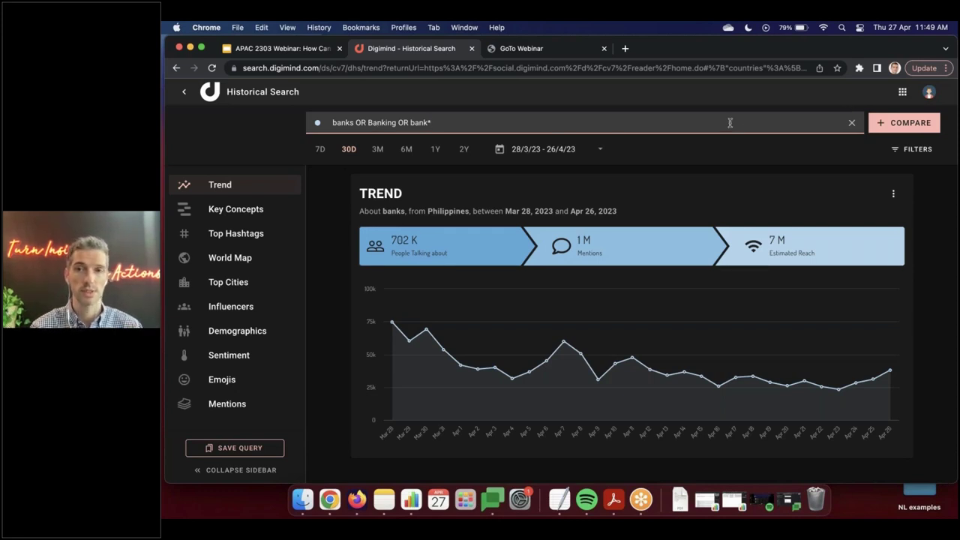
key(Return)
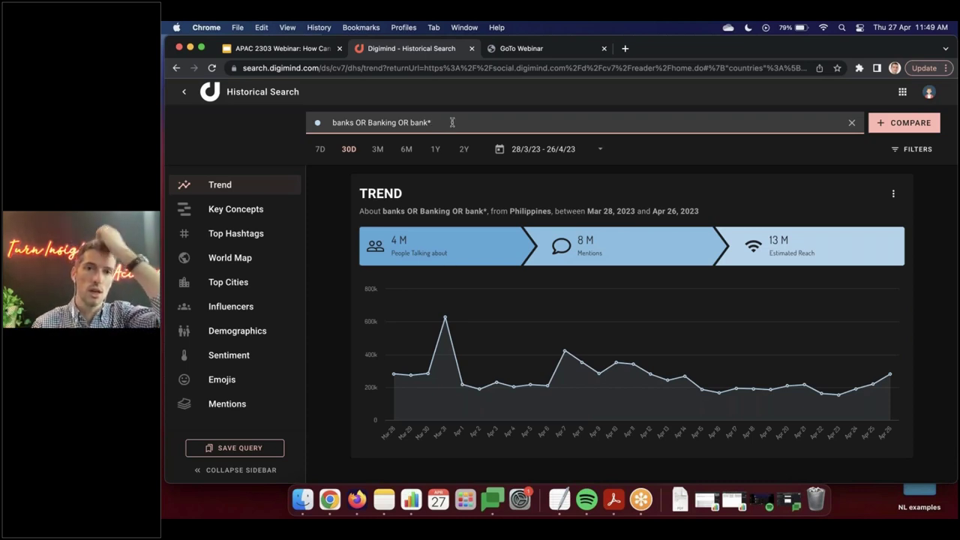
Extend the query with NOT ("food bank") to exclude food bank mentions, and run the search
text(NOT ")
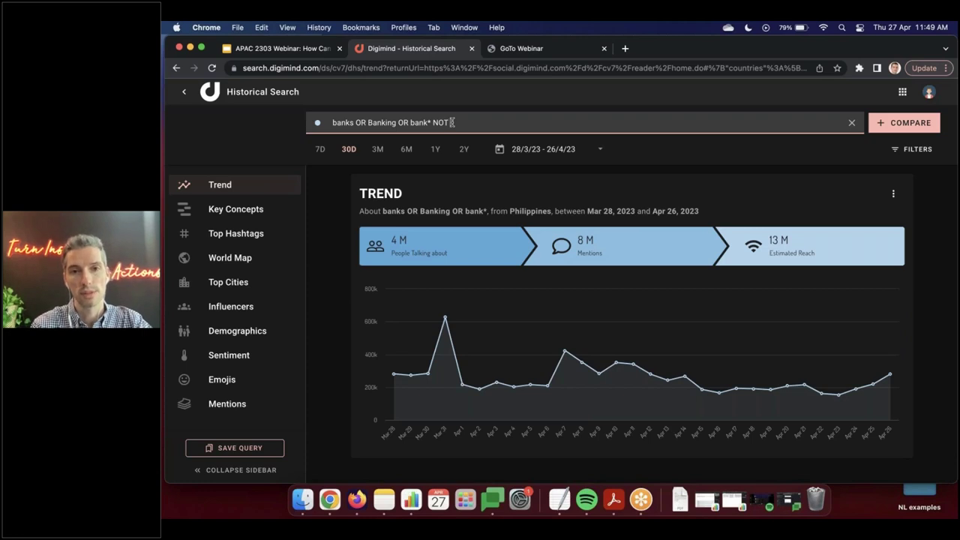
text(food )
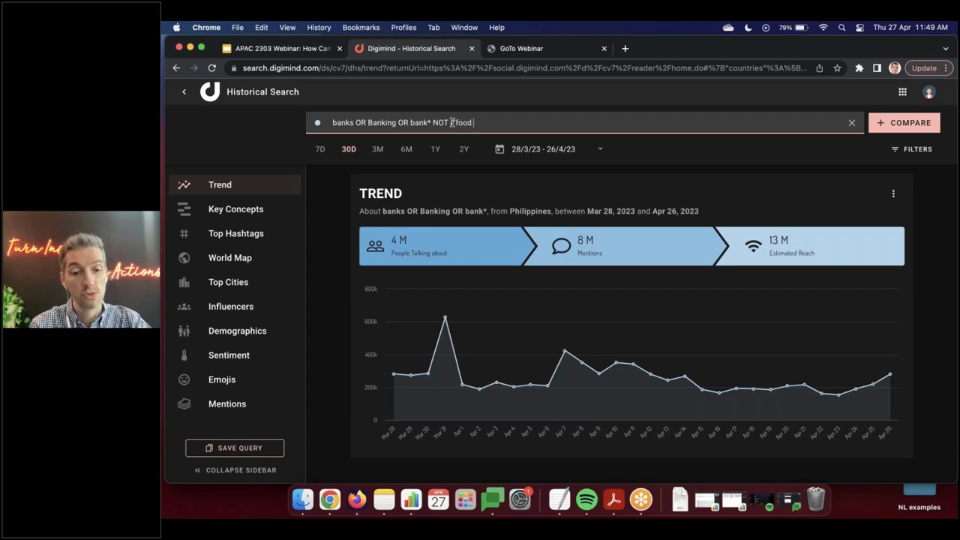
text(bank"))
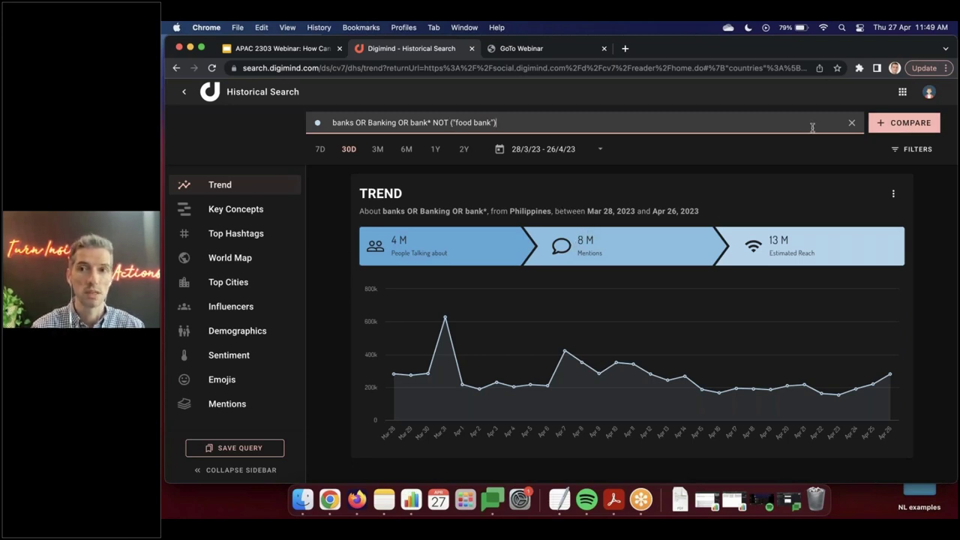
key(Return)
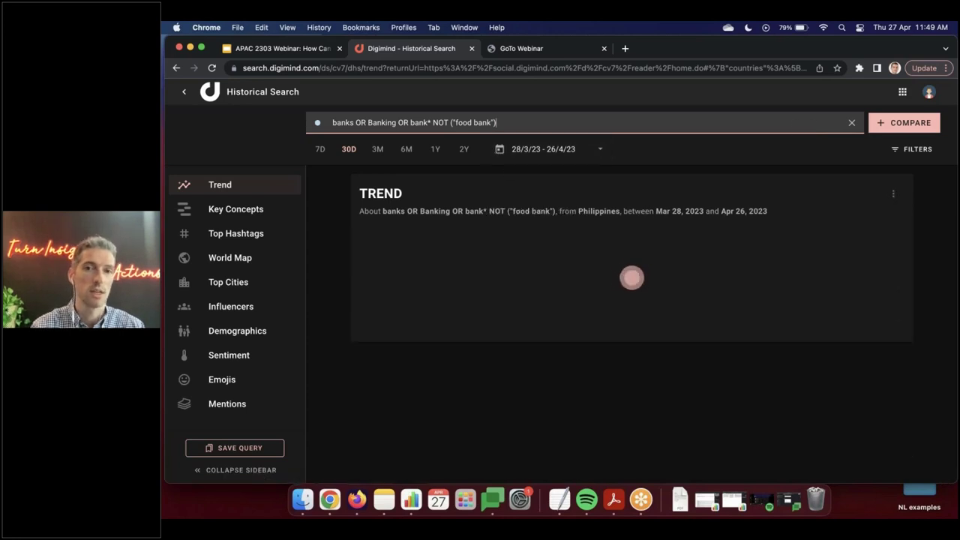